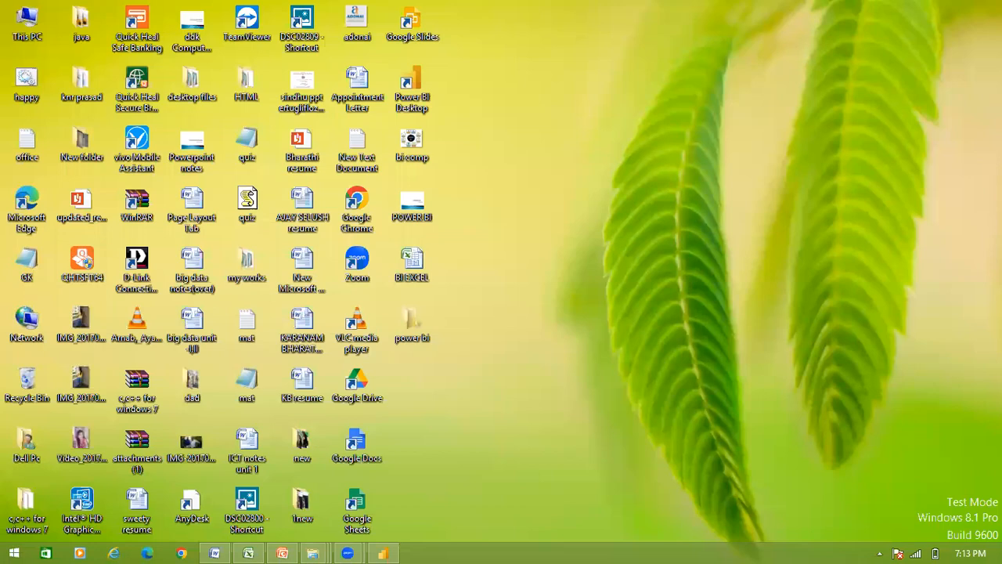
Step: Bring the untitled Power BI report to the front and return to the Home ribbon
click(382, 550)
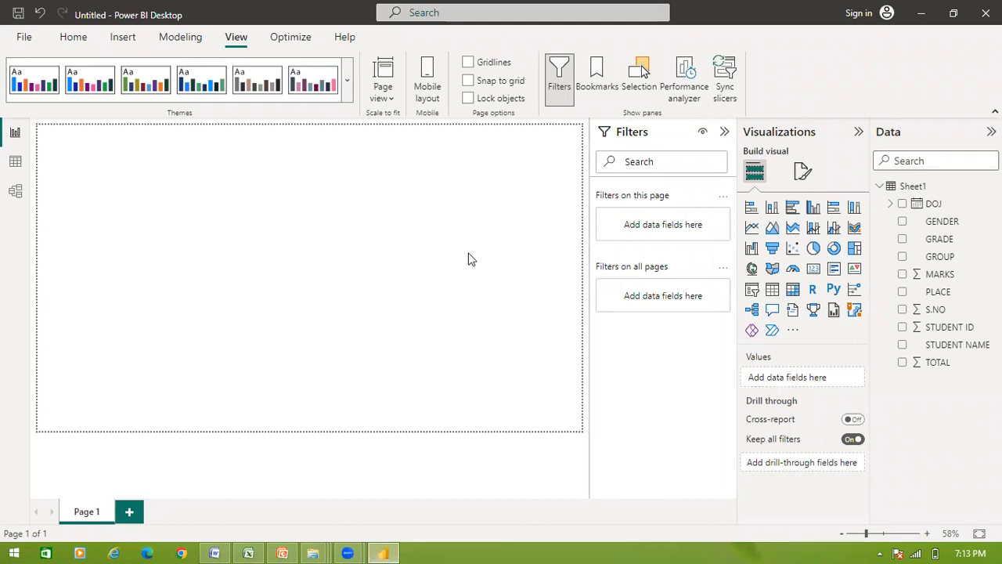
click(23, 38)
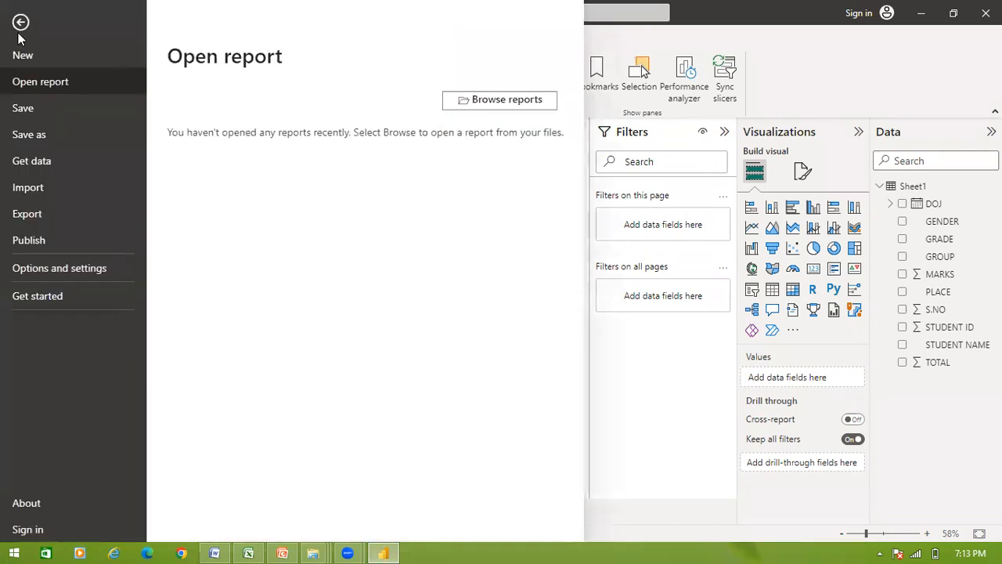
click(653, 374)
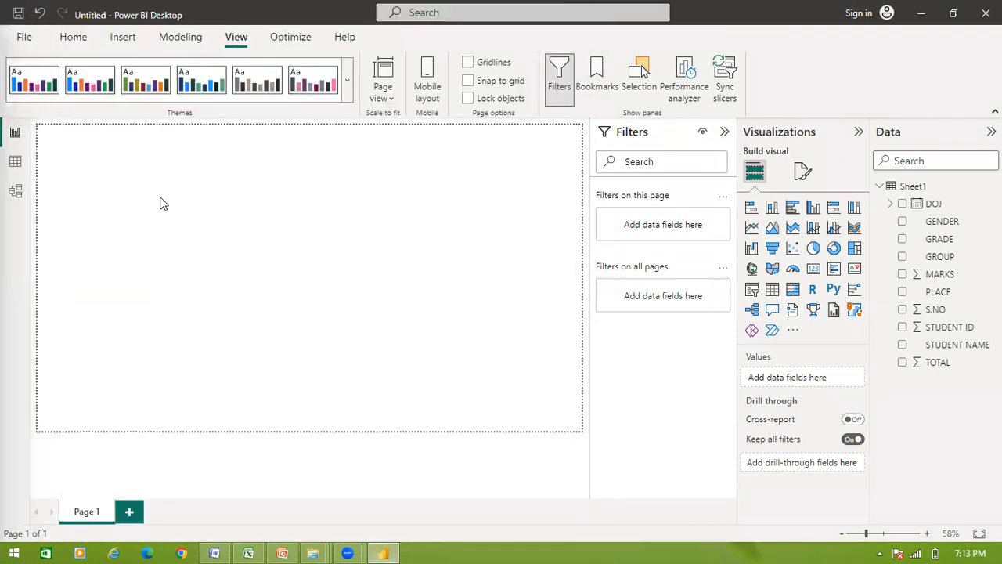
click(75, 45)
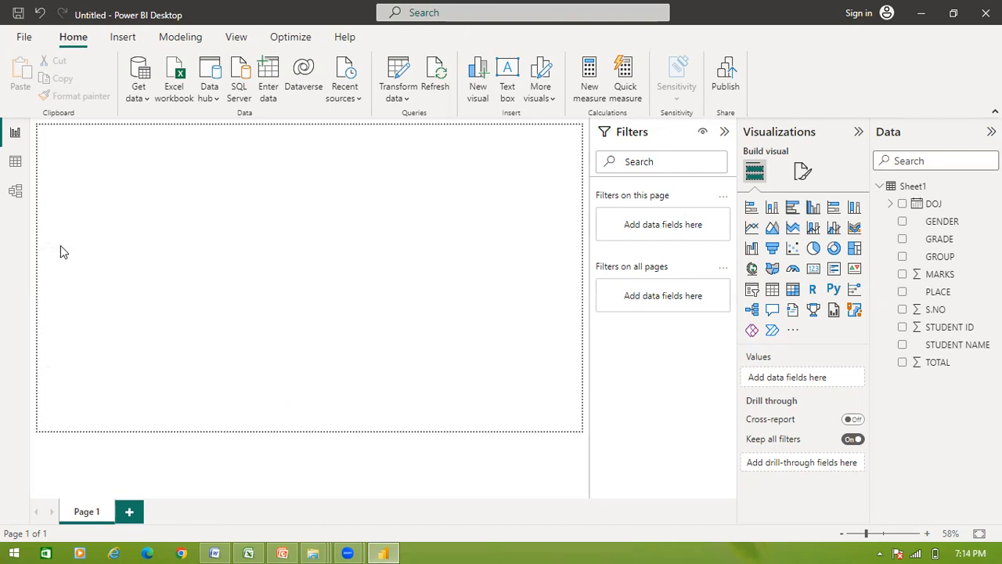
Step: Open the File backstage on the Open report page
click(24, 36)
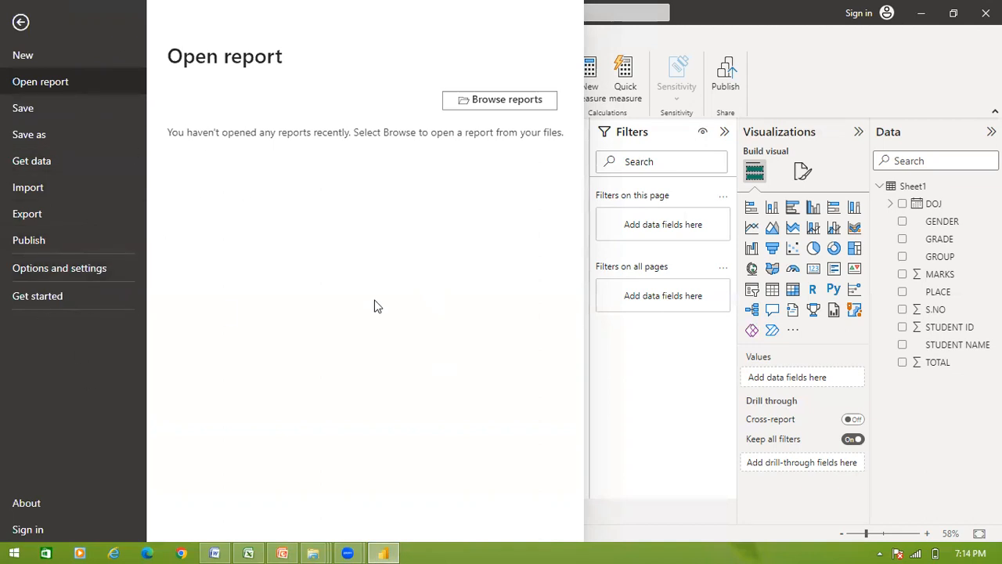
Step: Close the File page and list the common Get data sources
click(675, 387)
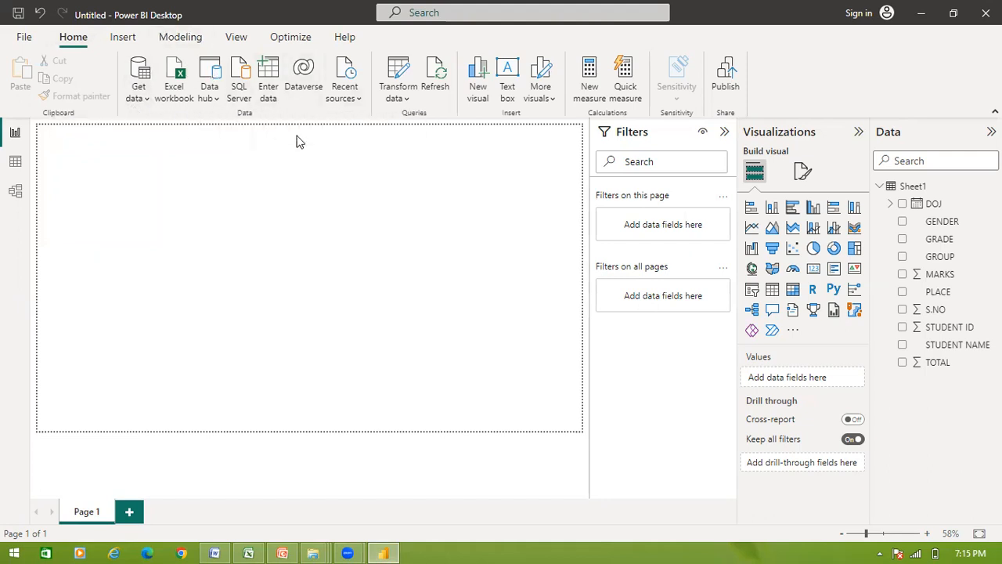
click(147, 99)
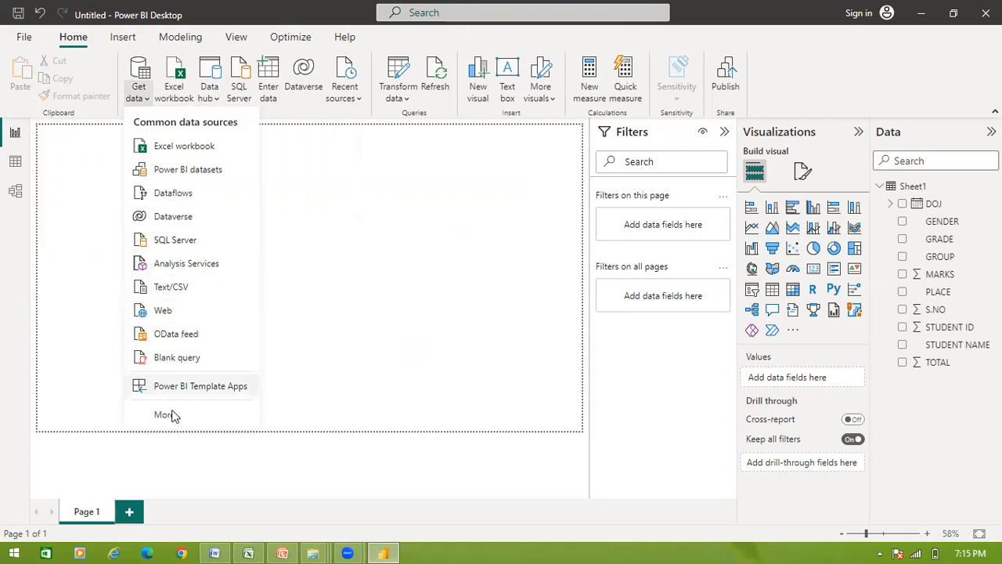
Step: Dismiss the Get data list and launch Transform data to open Sheet1 in Power Query Editor
click(317, 281)
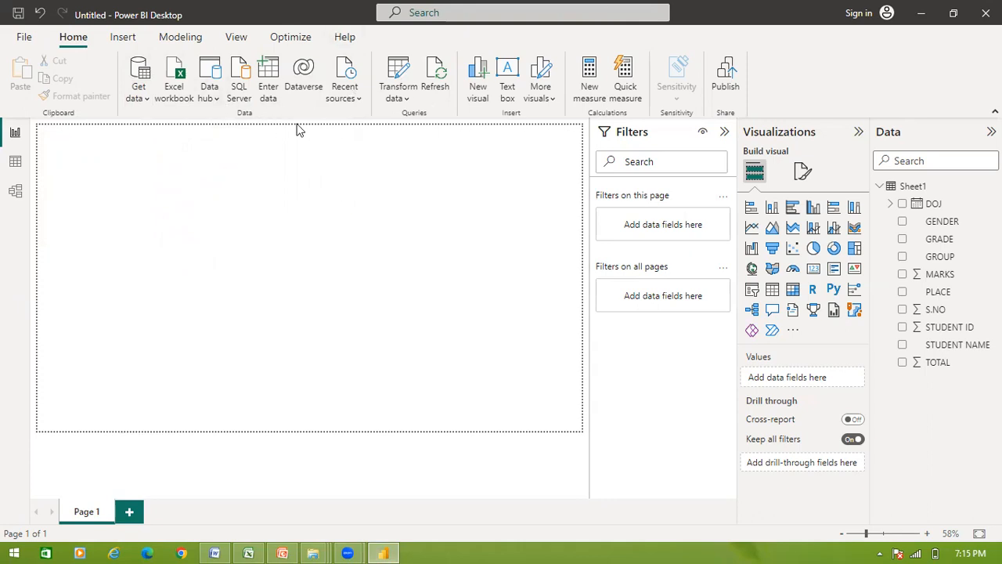
click(407, 99)
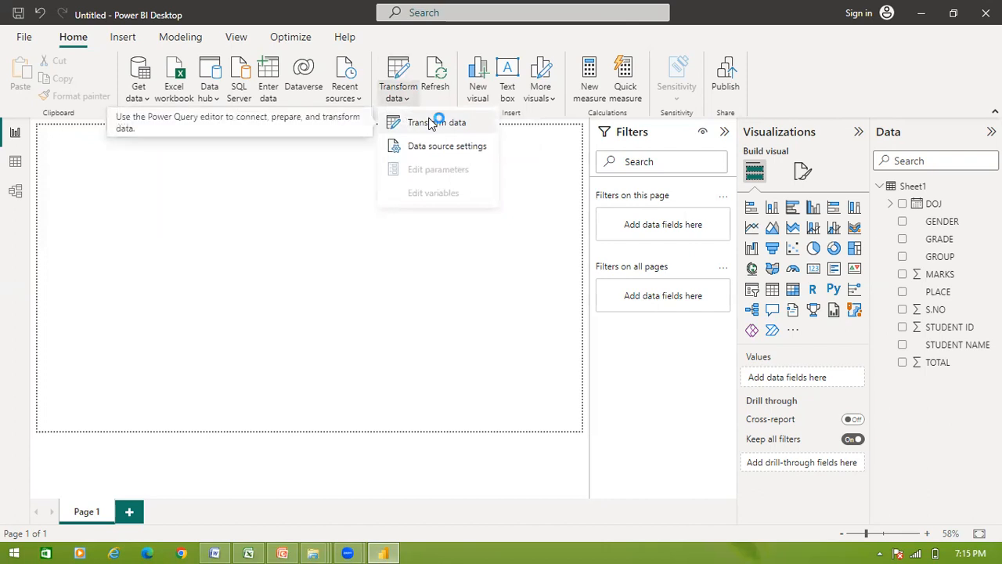
click(429, 123)
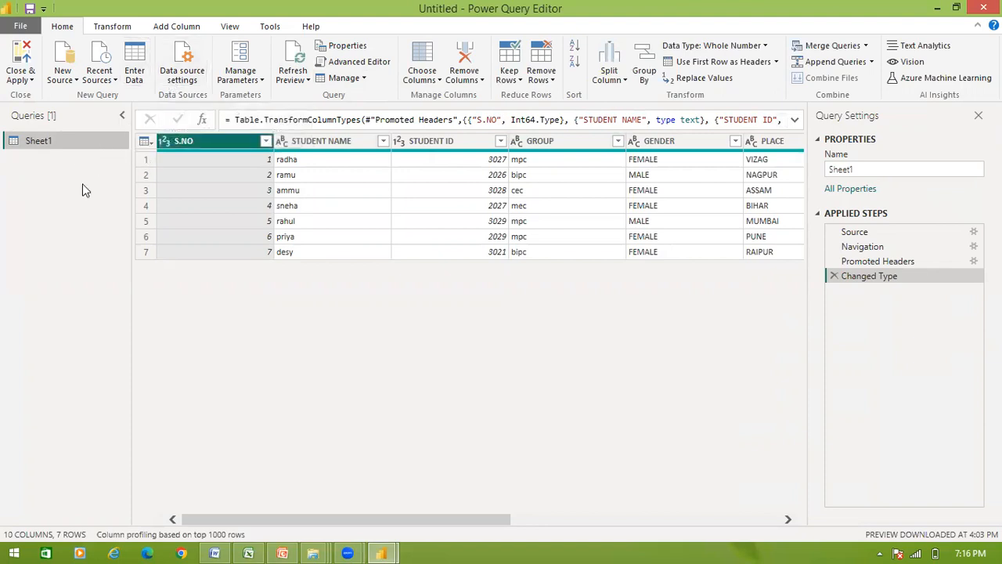
click(364, 66)
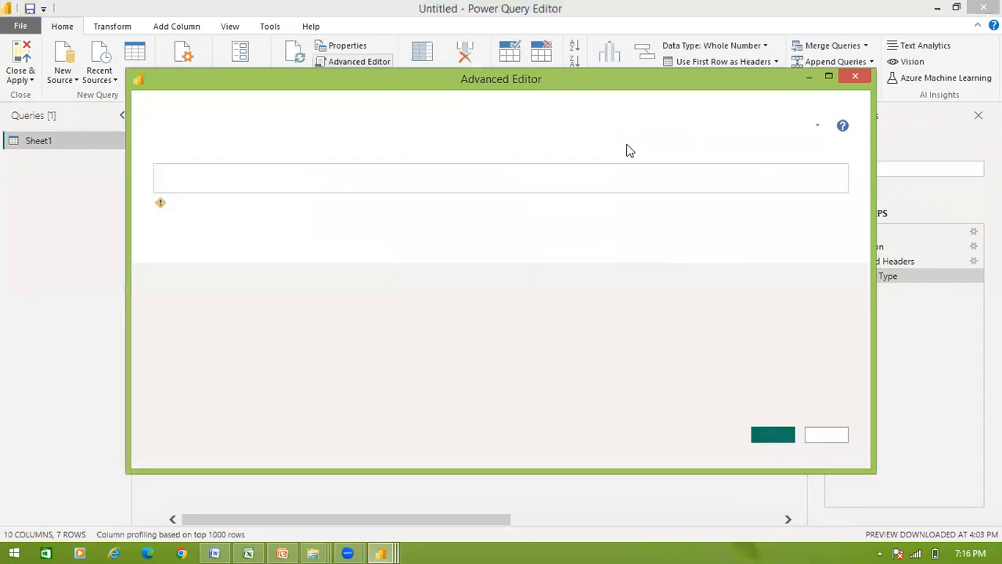
click(857, 75)
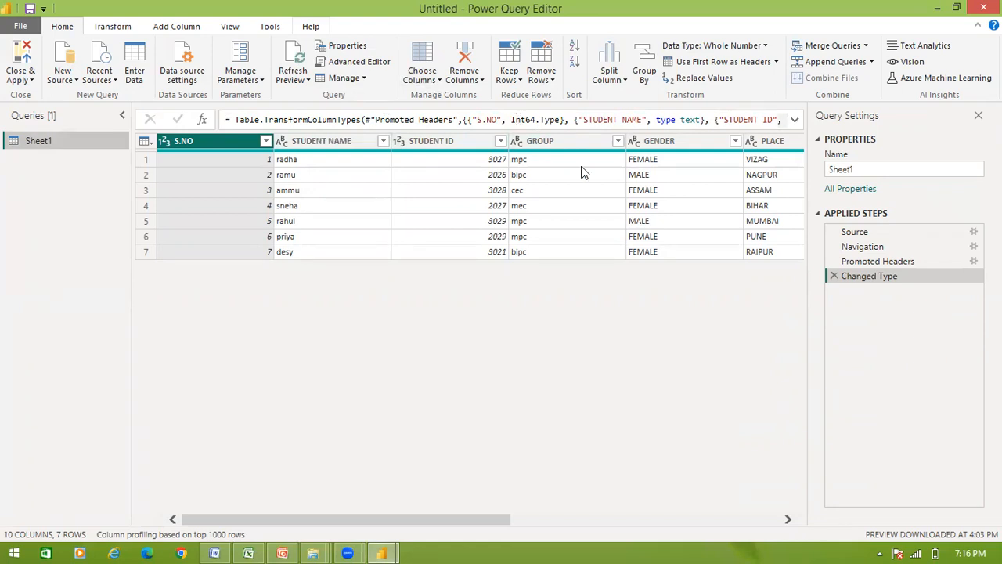
Step: Close the Power Query Editor and choose Excel workbook from the Get data list
click(937, 7)
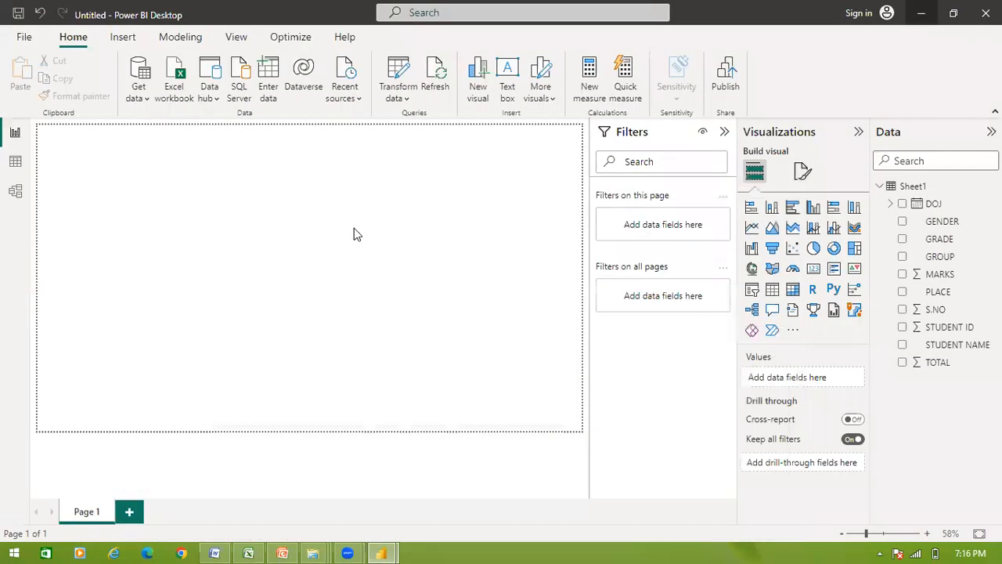
click(141, 97)
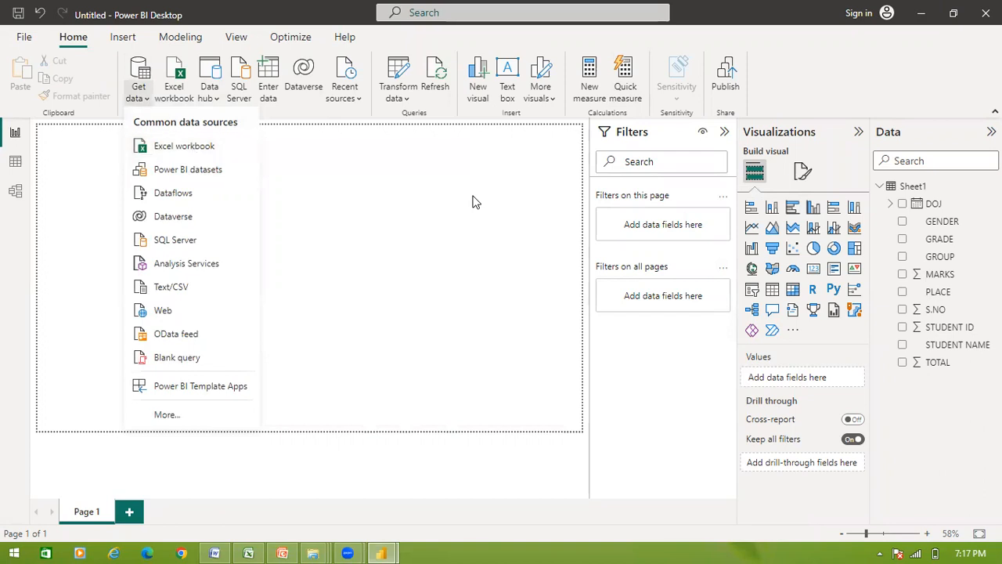
click(312, 167)
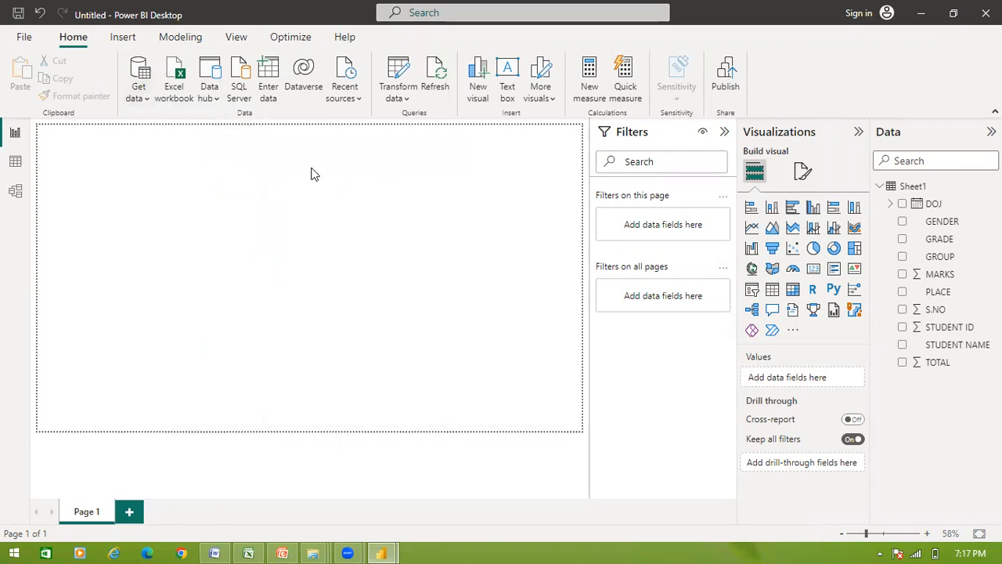
click(142, 101)
click(163, 145)
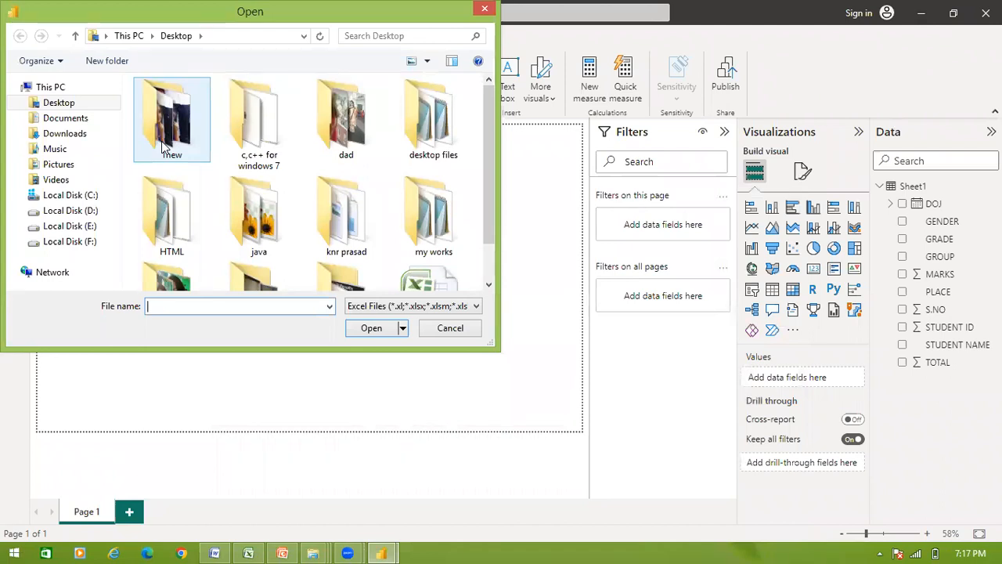
Step: Scroll to and open the BI EXCEL workbook from the Desktop folder
click(488, 259)
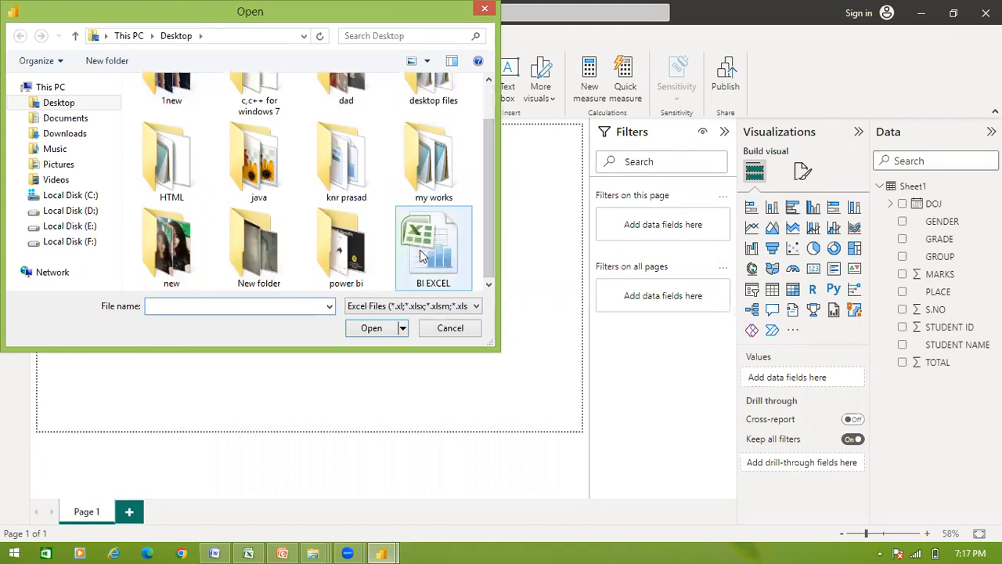
click(420, 255)
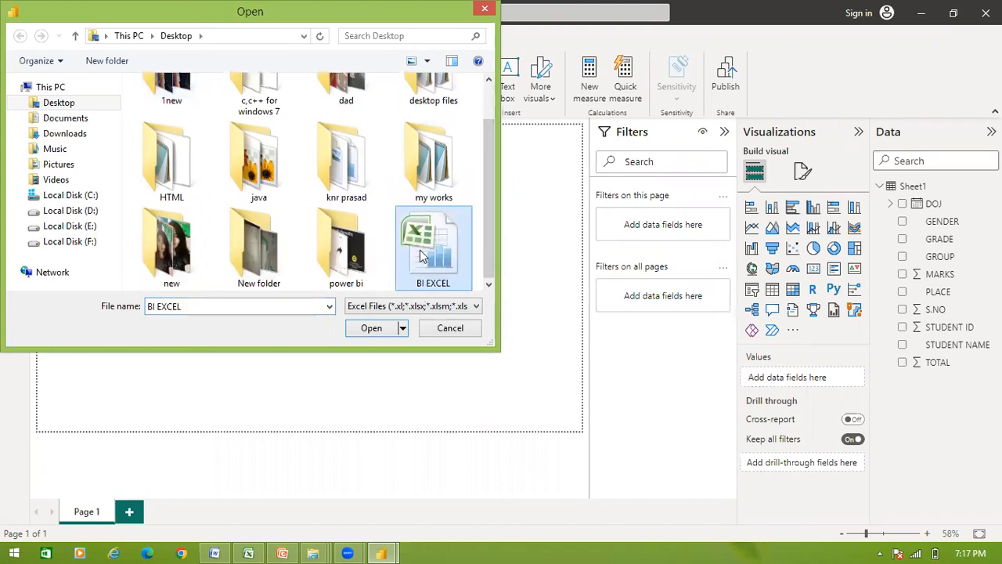
click(374, 330)
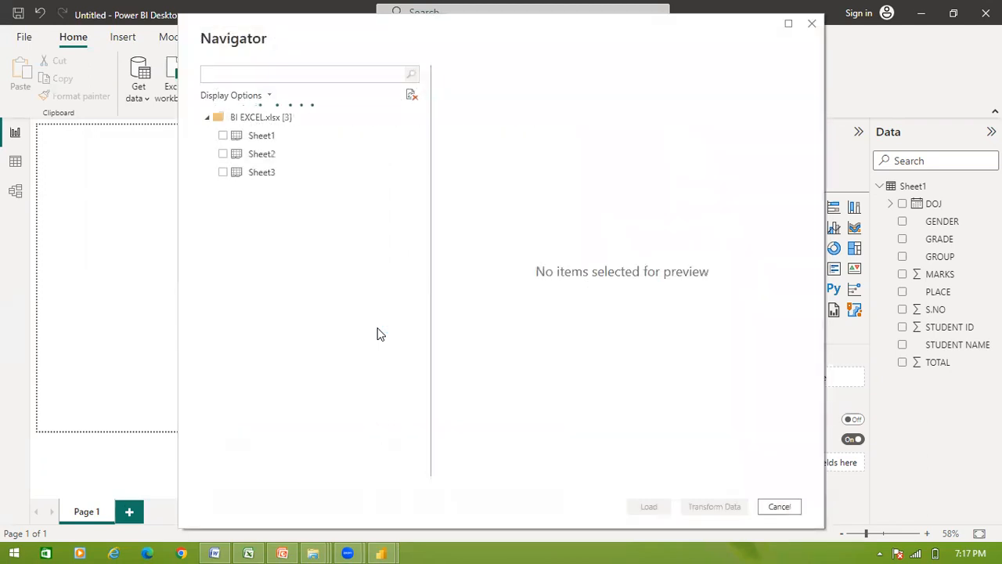
Step: Tick Sheet1 of BI EXCEL.xlsx in the Navigator, preview it, and load it
click(224, 137)
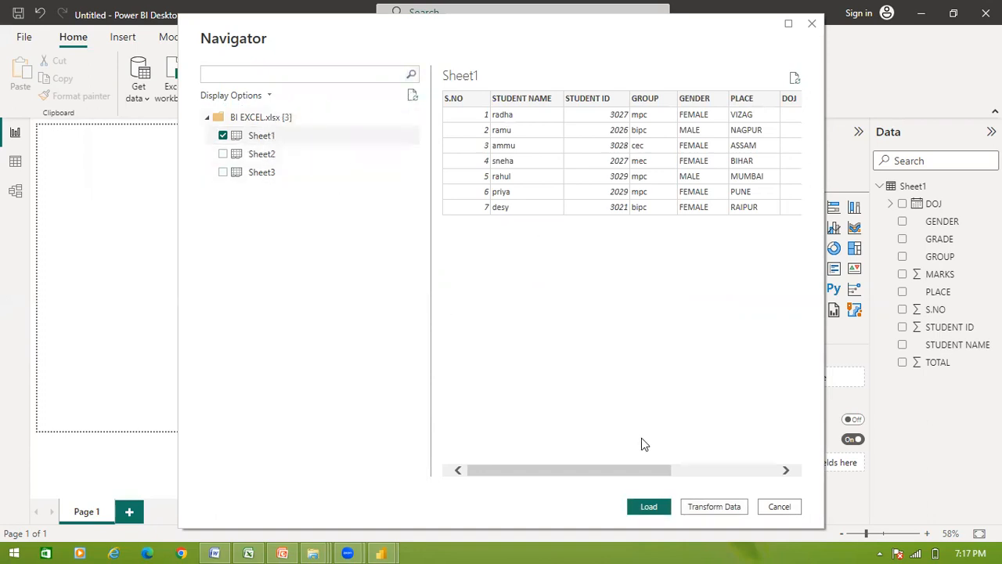
click(647, 507)
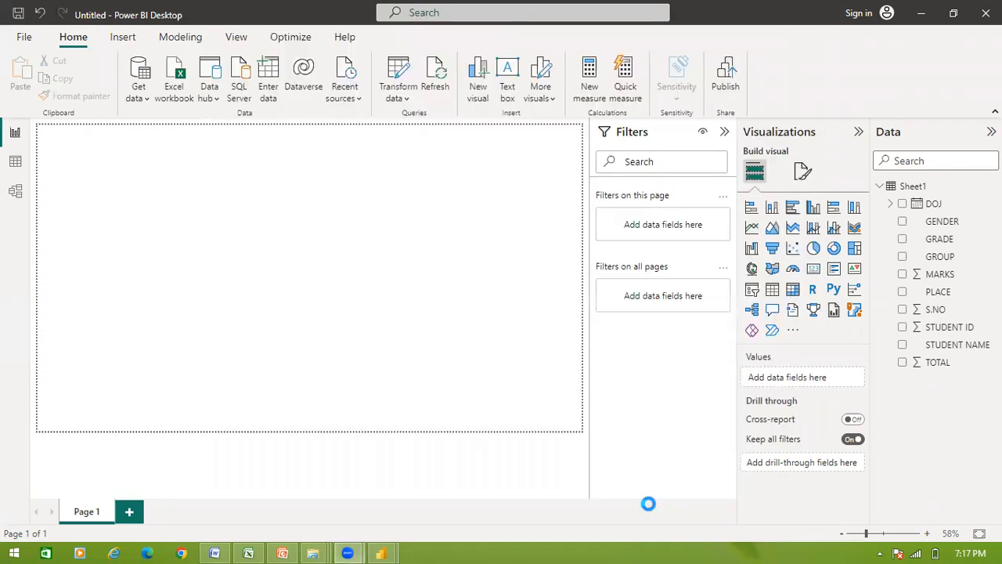
mouse_move(391, 548)
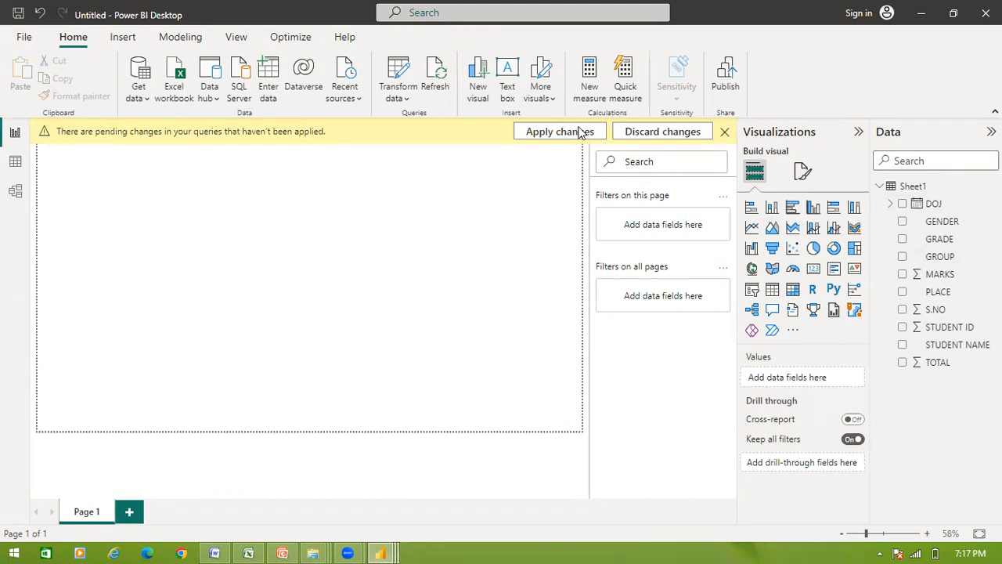
Step: Apply the pending query changes so Sheet1 (2) is added to the Data pane
click(582, 133)
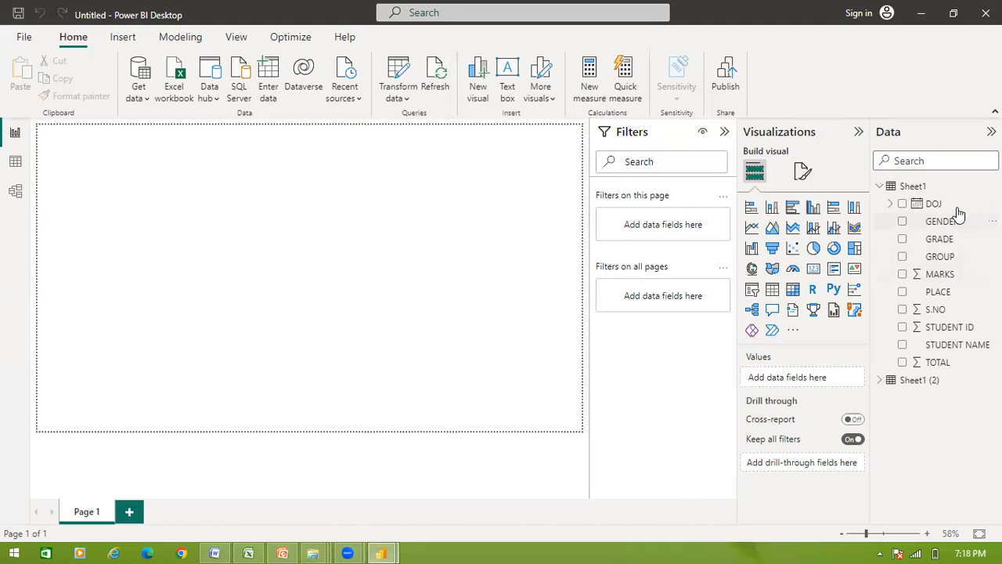
Step: Expand Sheet1 (2) in the Data pane to list DOJ, GENDER, GRADE and MARKS
click(881, 381)
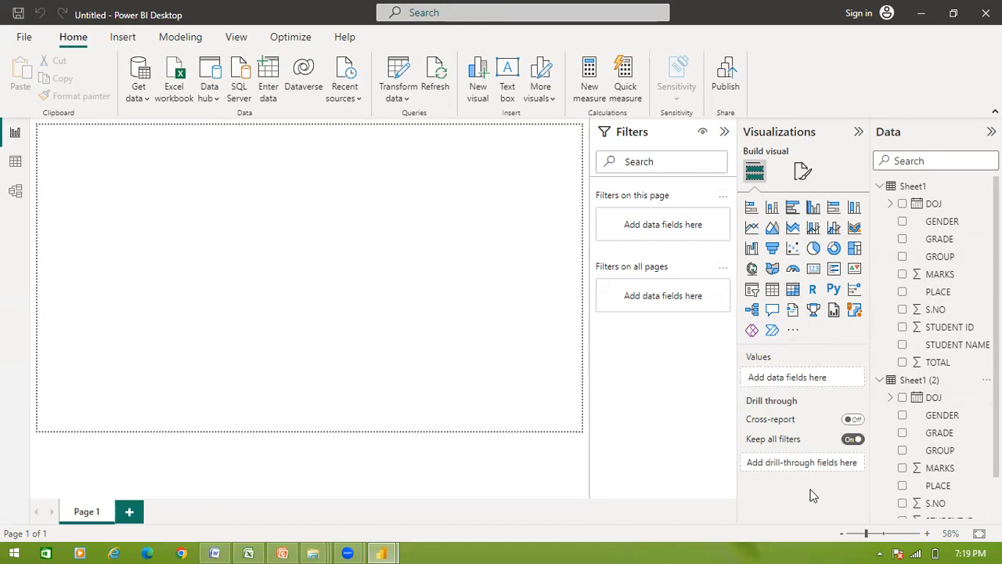
Step: Add an empty stacked bar chart, review its Format and Build panes, then choose Text box
click(751, 207)
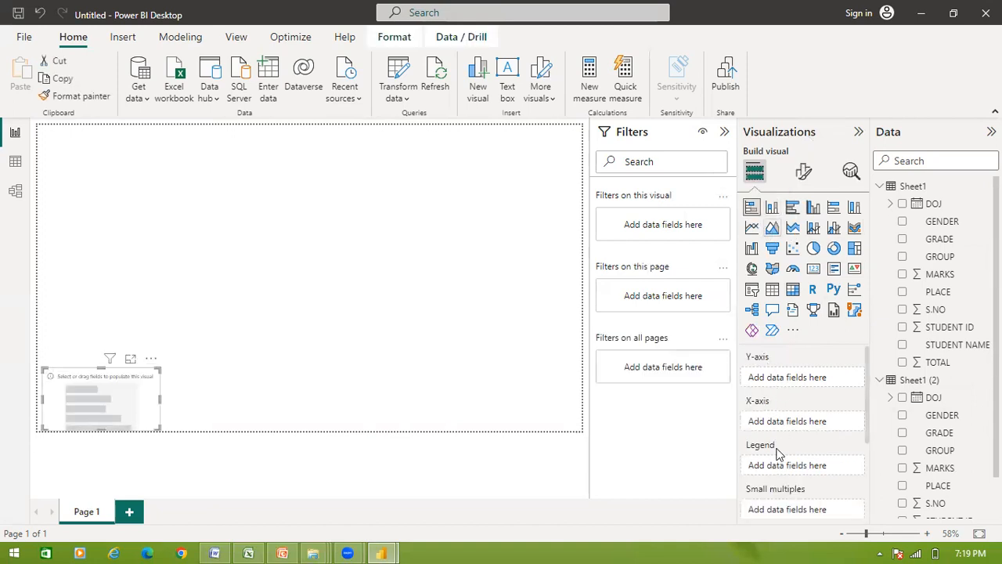
click(803, 173)
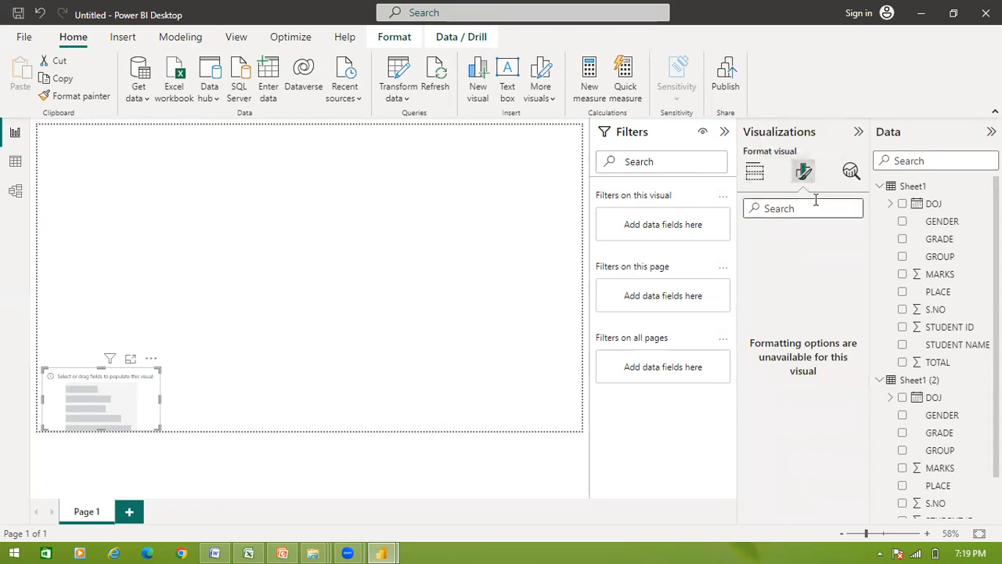
click(756, 175)
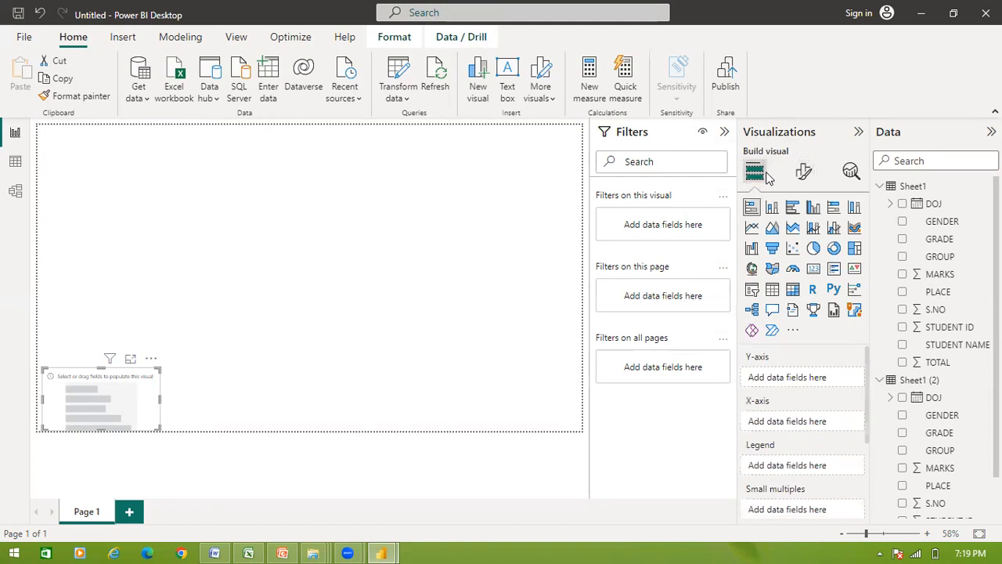
click(802, 178)
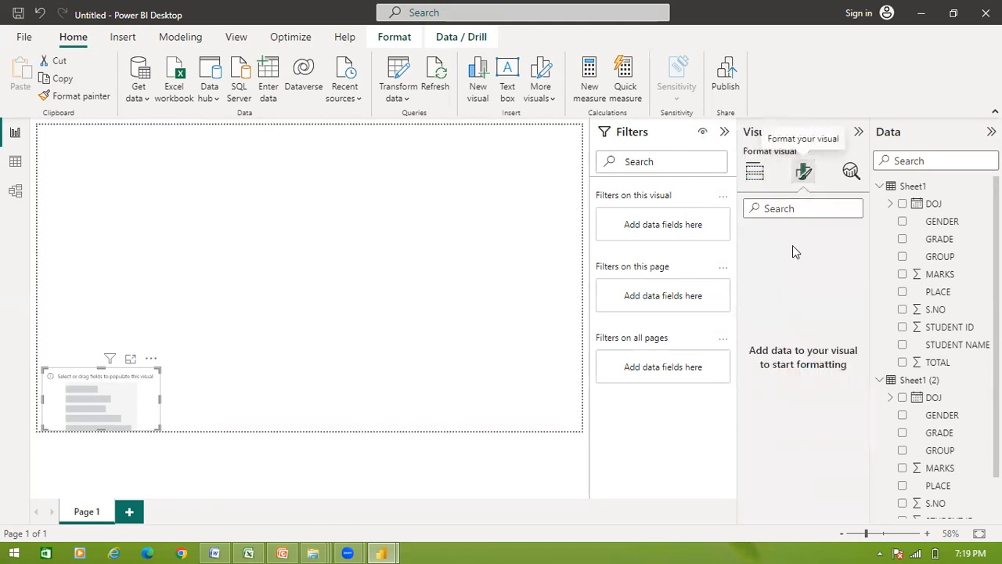
click(755, 173)
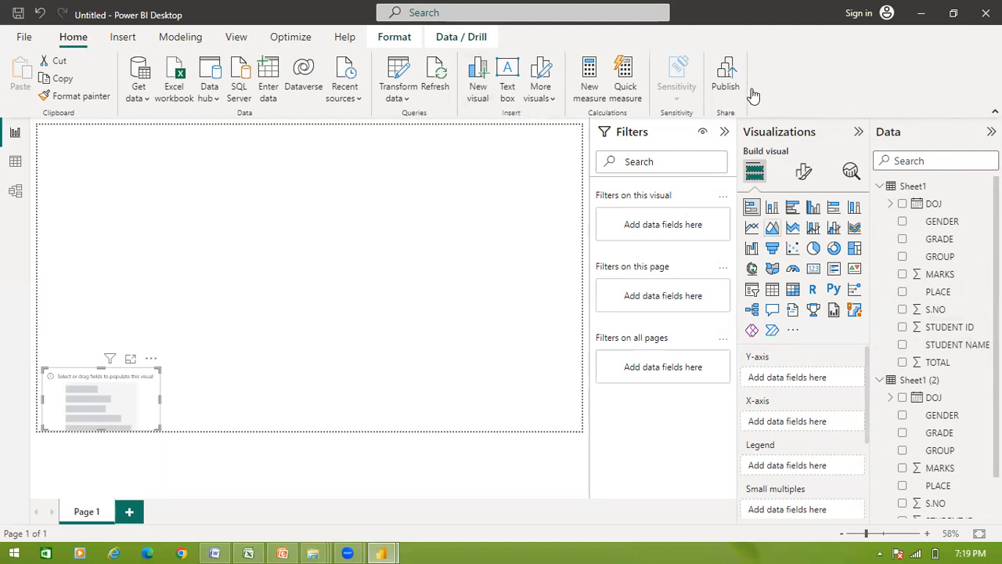
click(510, 96)
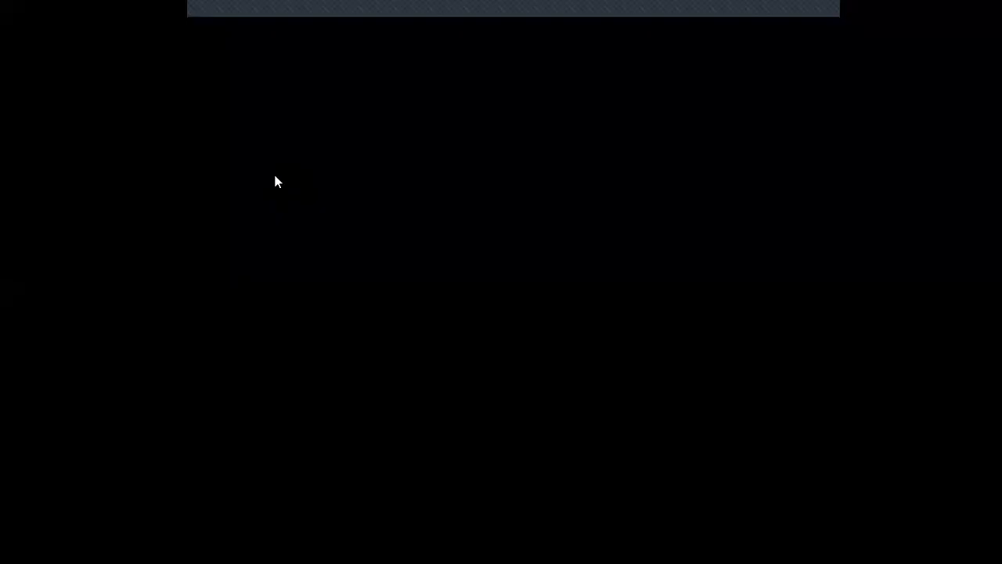